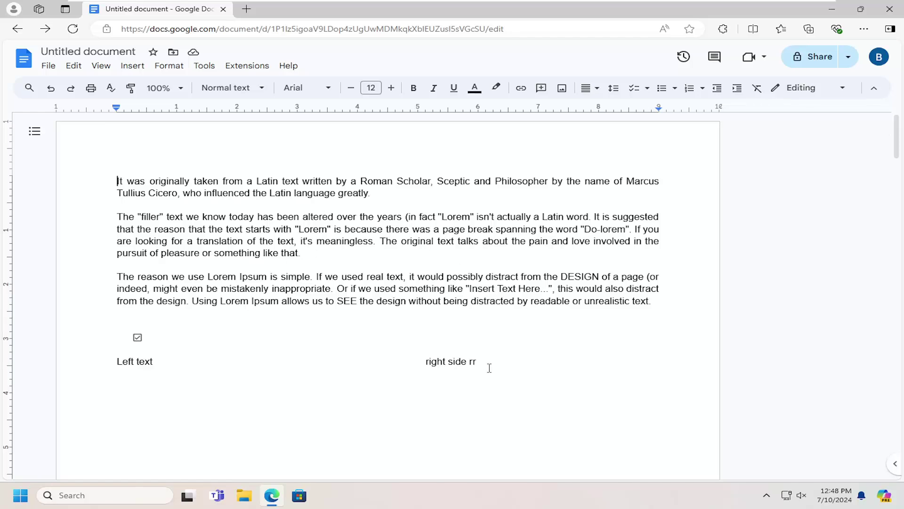
Delete the stray "rr" after "right side" on the last line.
left_click_drag(488, 363, 470, 362)
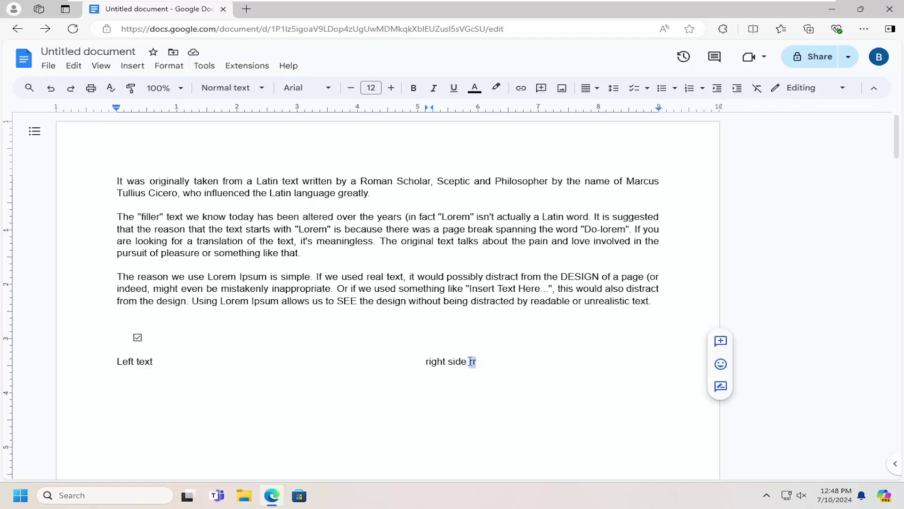
key("BackSpace")
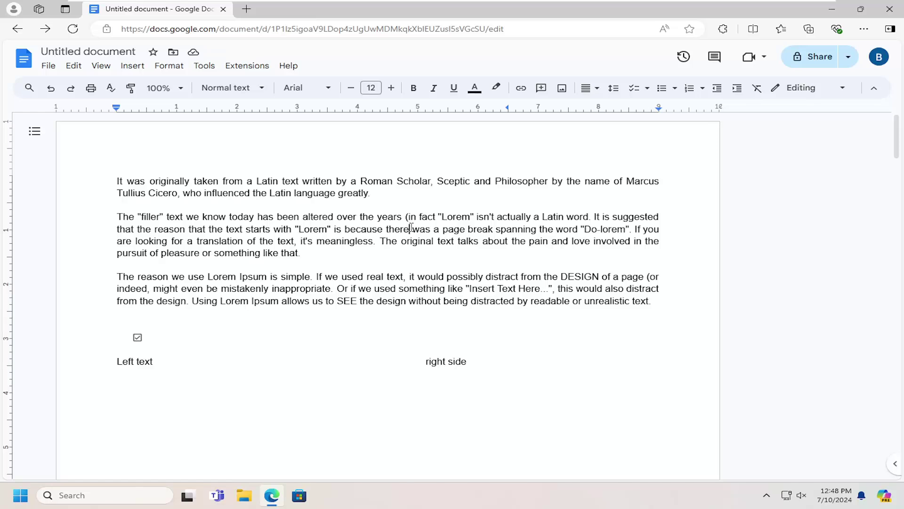
key("ctrl+f")
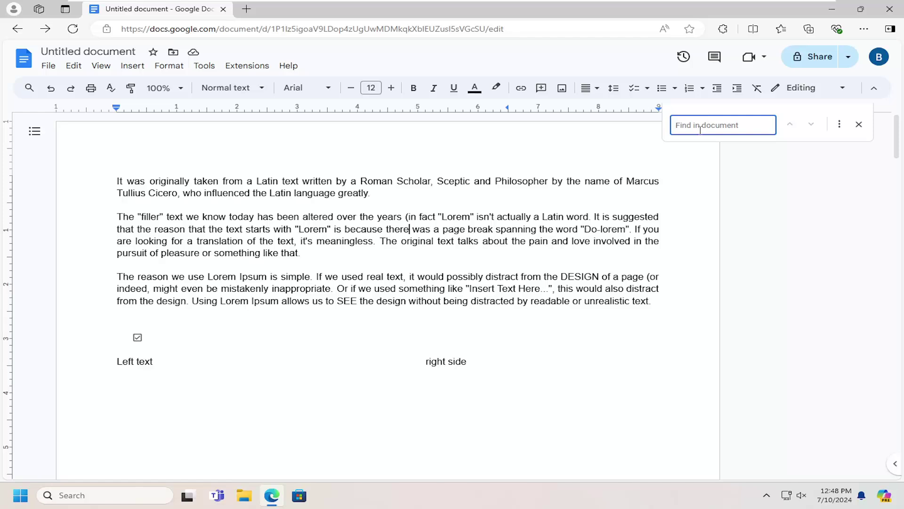
type("d")
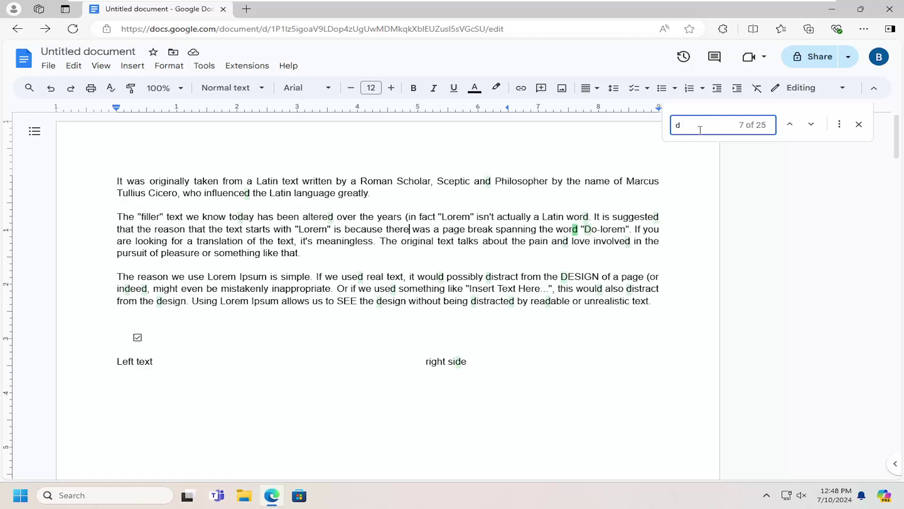
type("used")
left_click(815, 130)
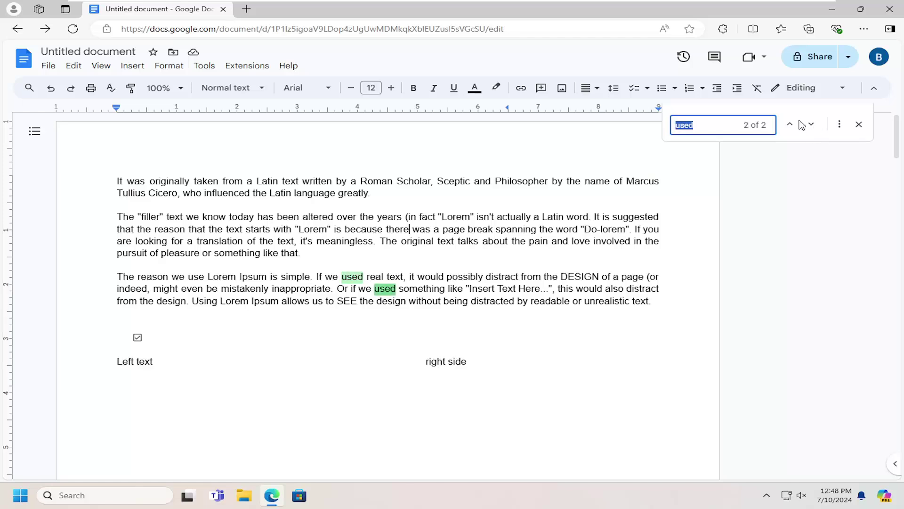
left_click(811, 125)
left_click(839, 126)
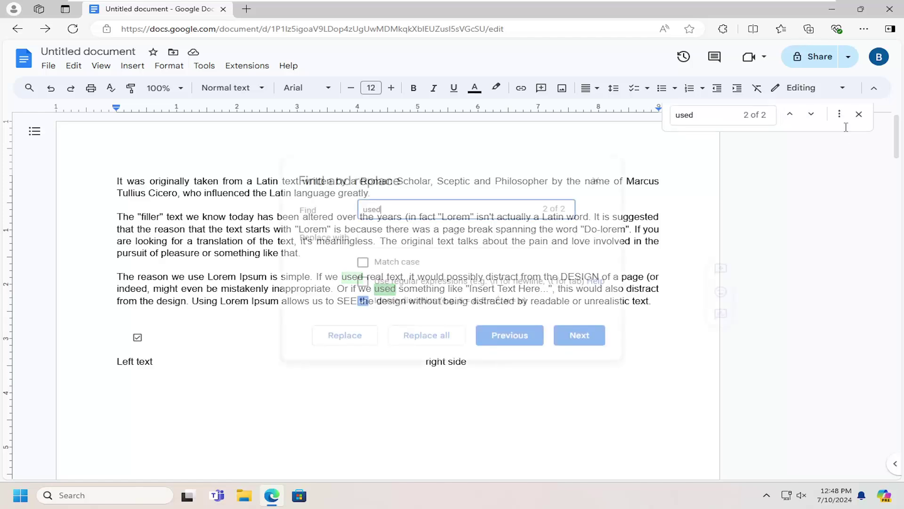
left_click(597, 185)
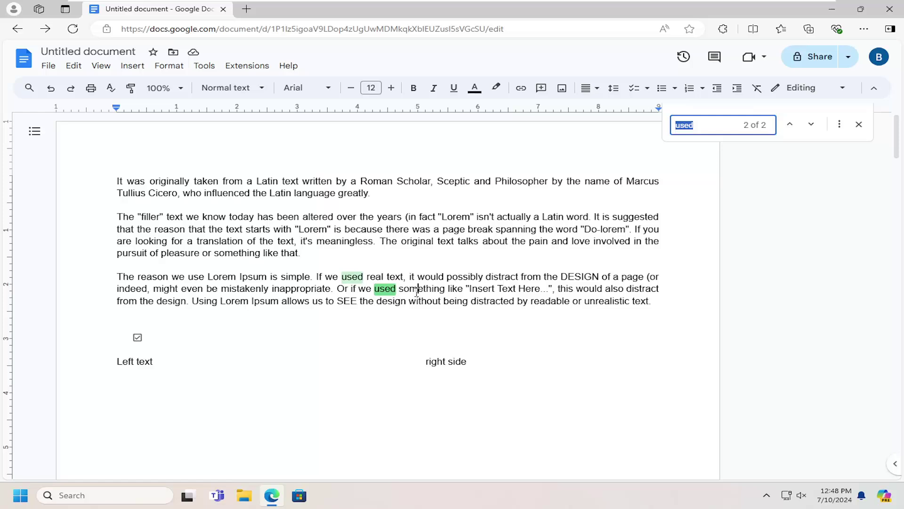
type("real")
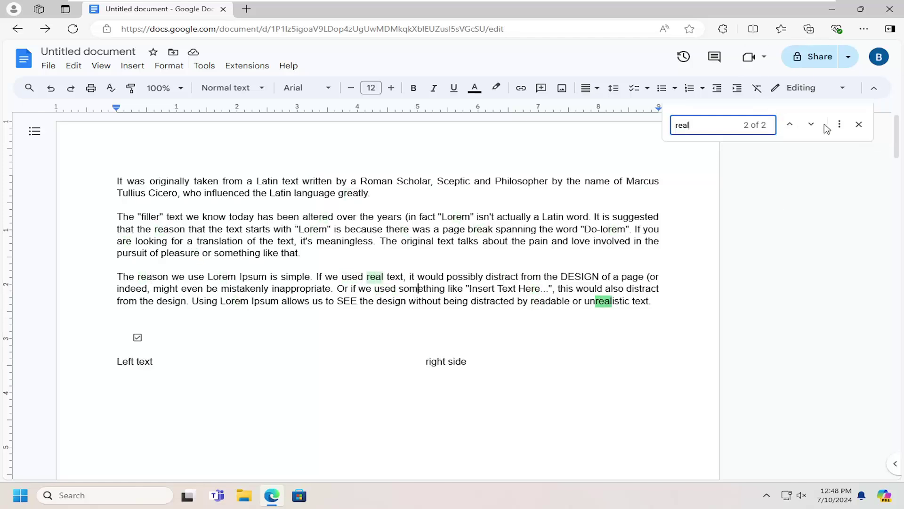
left_click(839, 124)
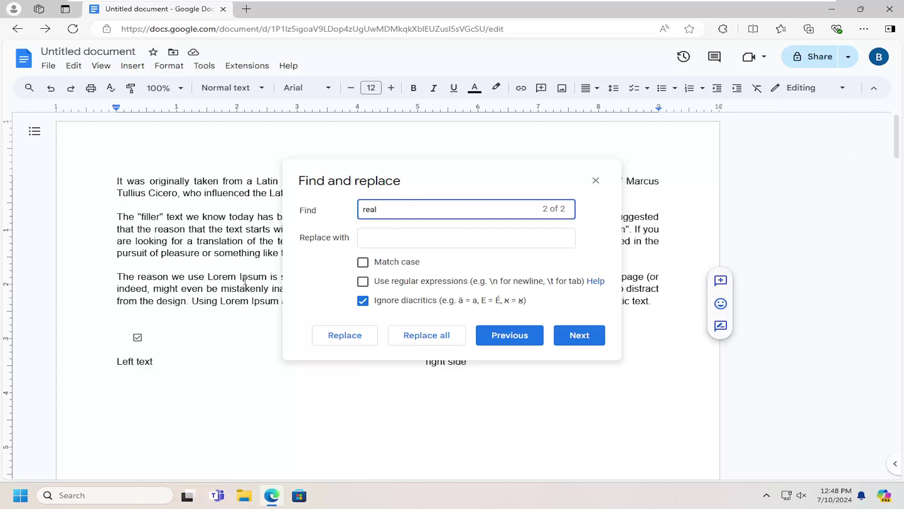
left_click(595, 182)
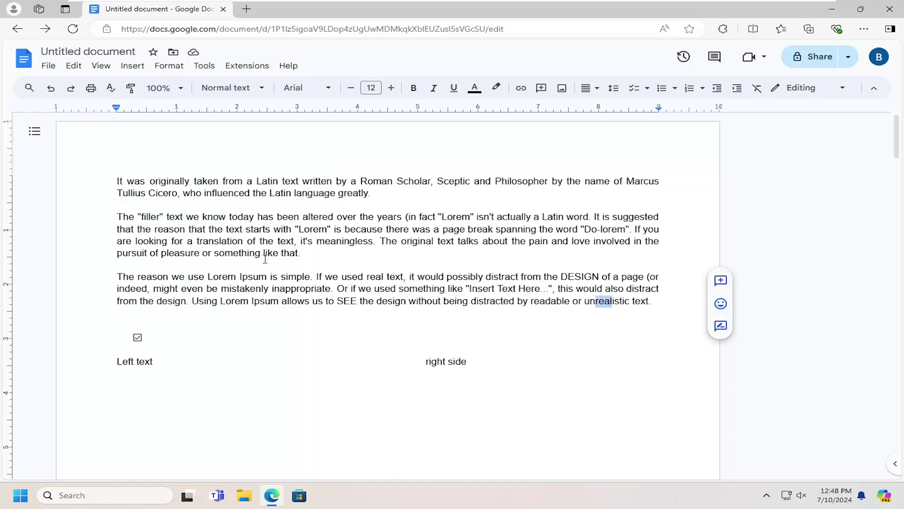
Step through the "real" matches in Find and replace, landing on "used real text," then close it.
left_click(73, 65)
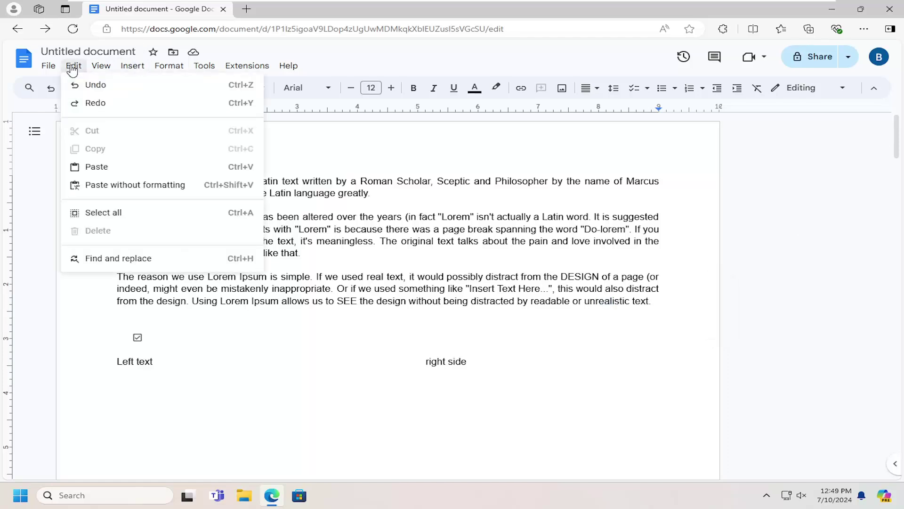
left_click(97, 260)
type("real")
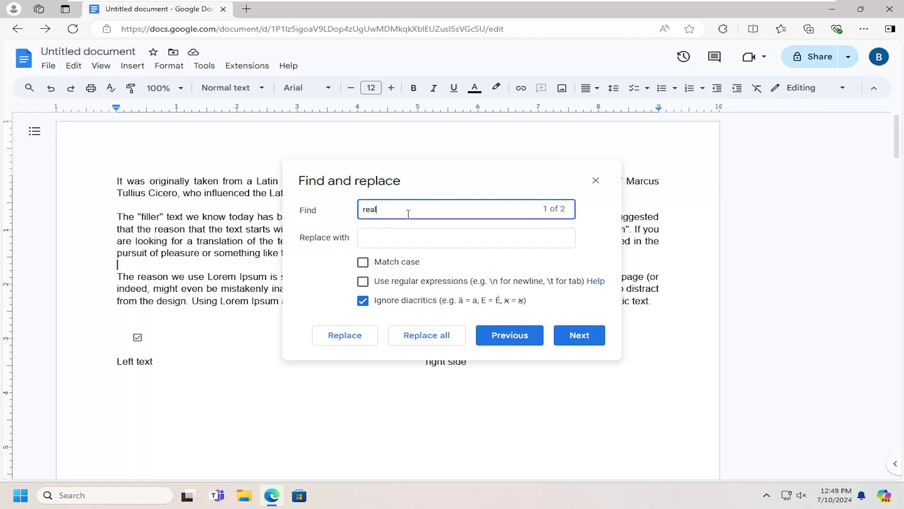
left_click(579, 337)
left_click(579, 340)
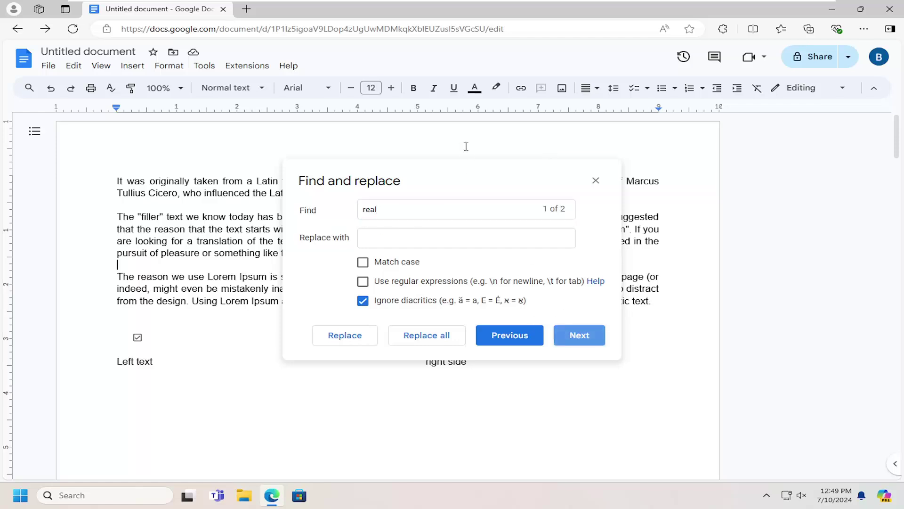
left_click_drag(469, 182, 678, 176)
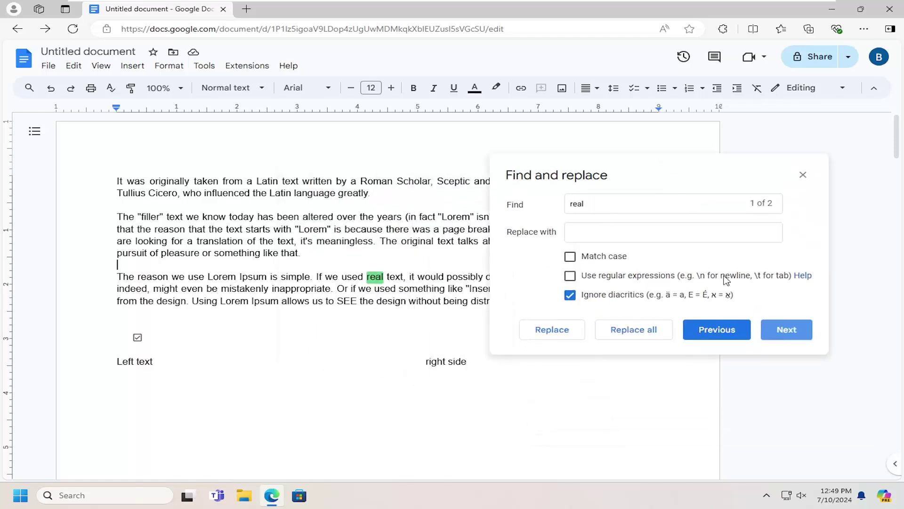
left_click(783, 337)
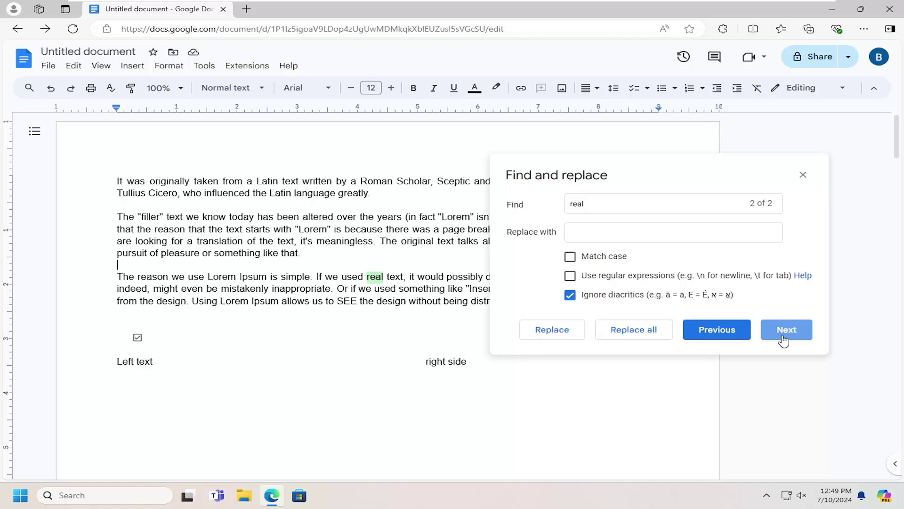
left_click(803, 177)
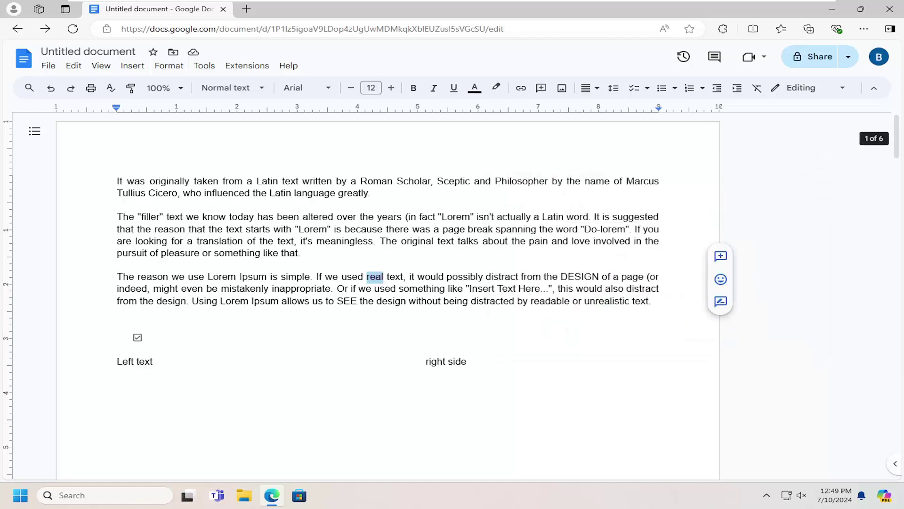